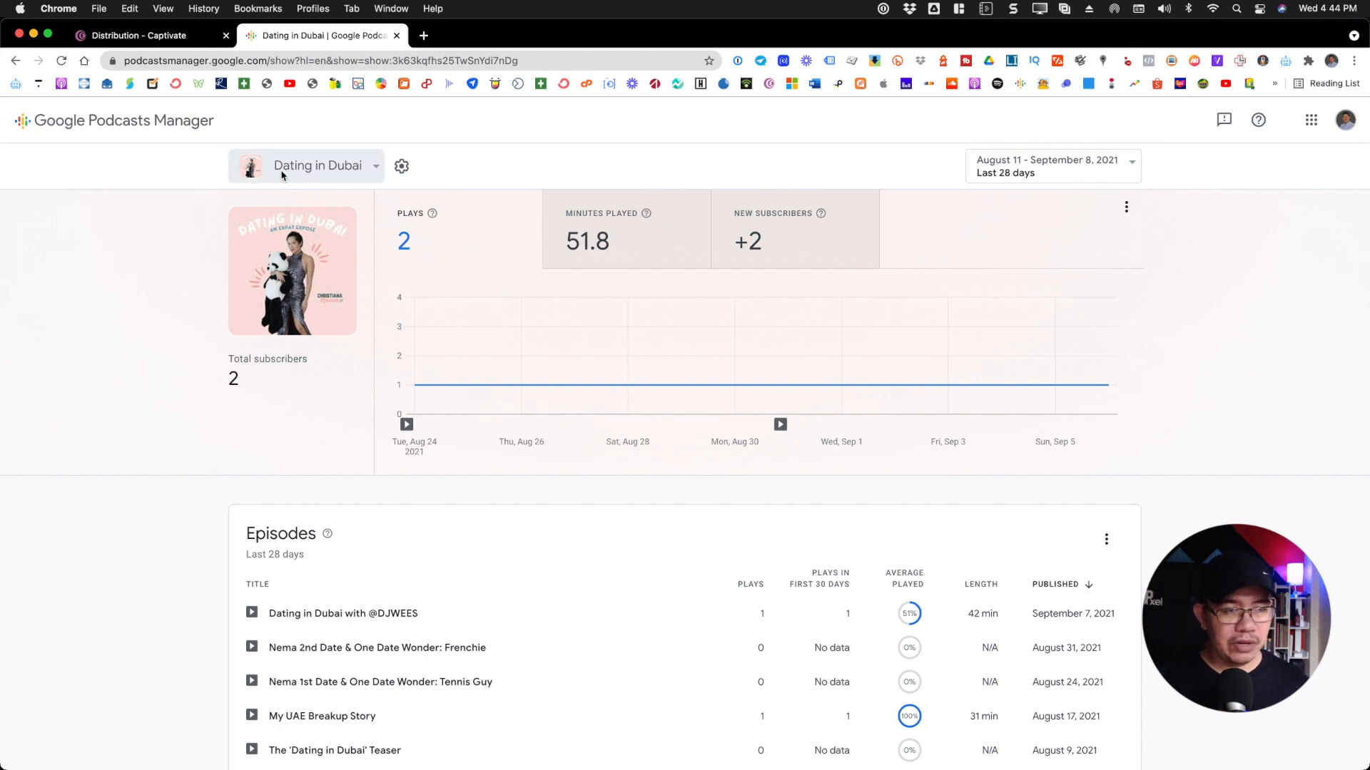
pyautogui.click(1025, 300)
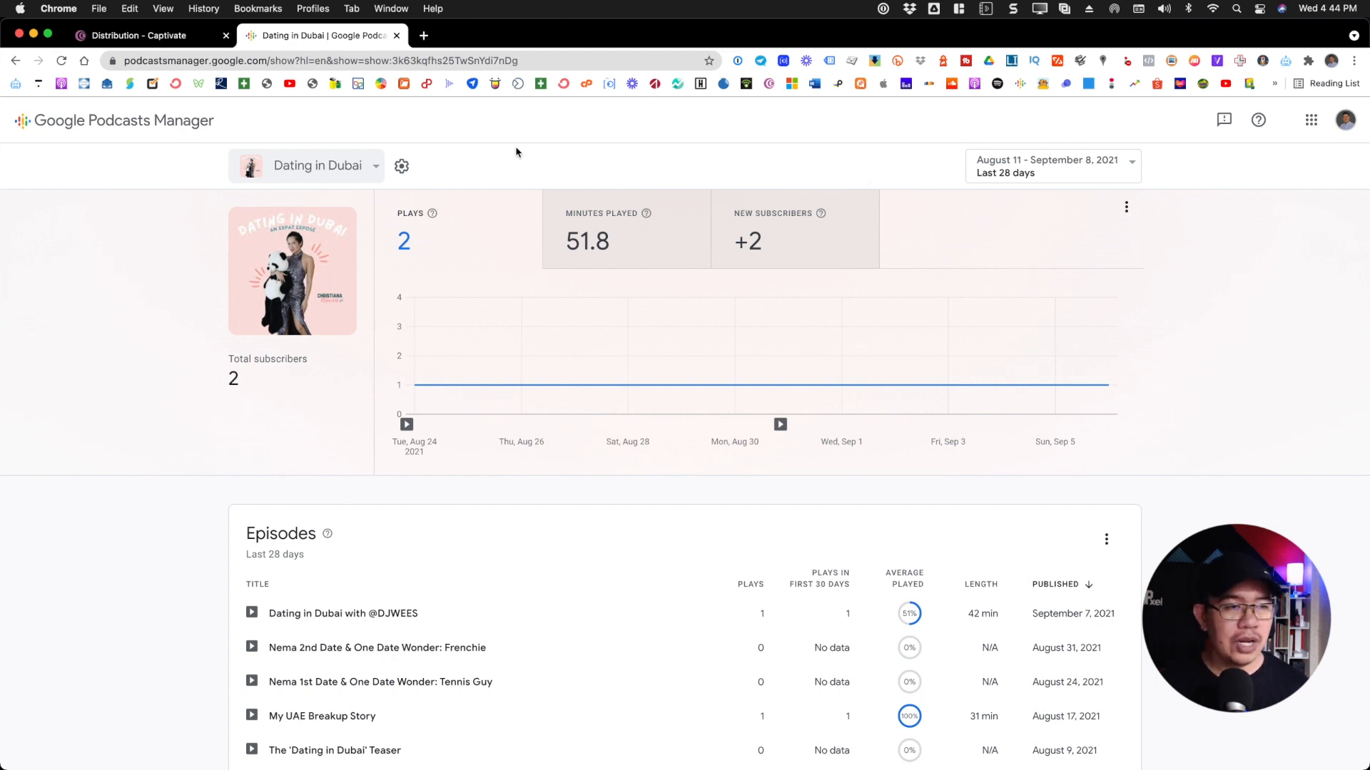
pyautogui.click(376, 173)
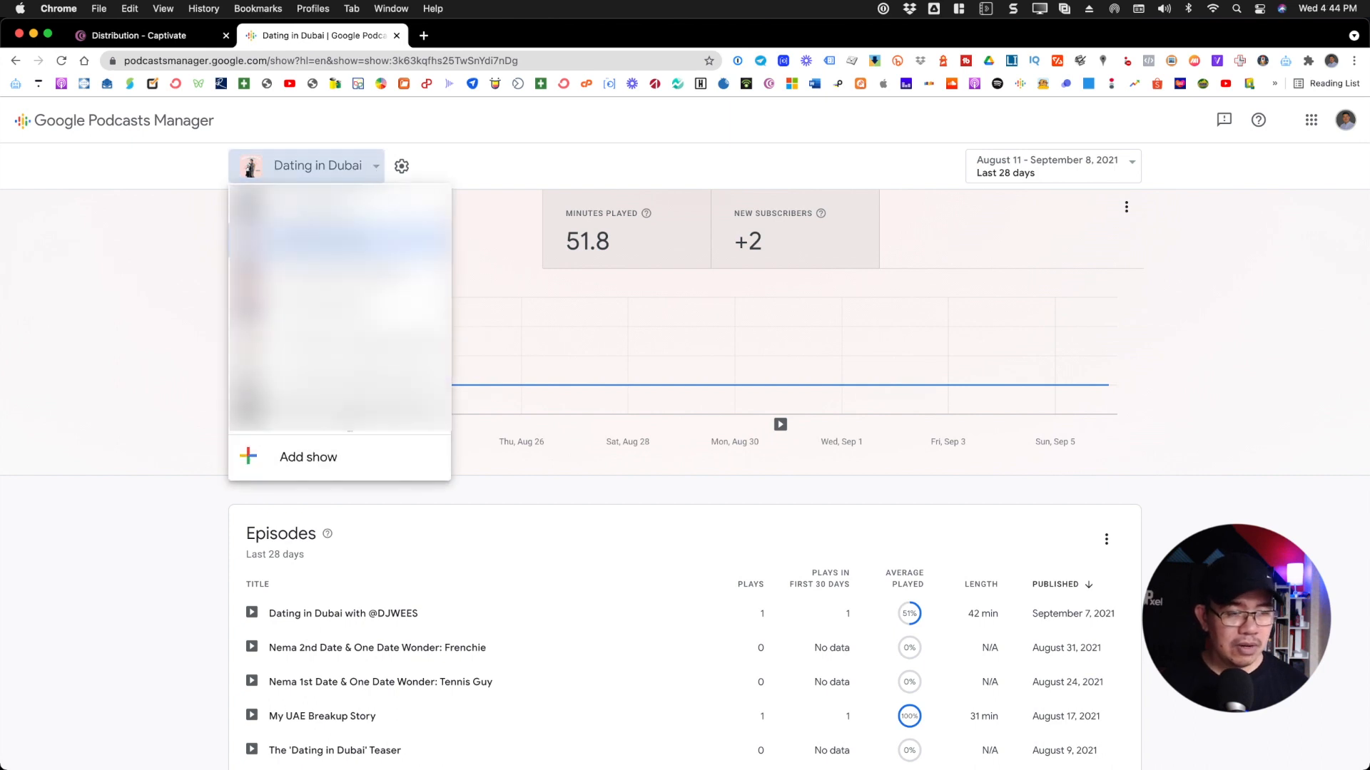
pyautogui.click(330, 458)
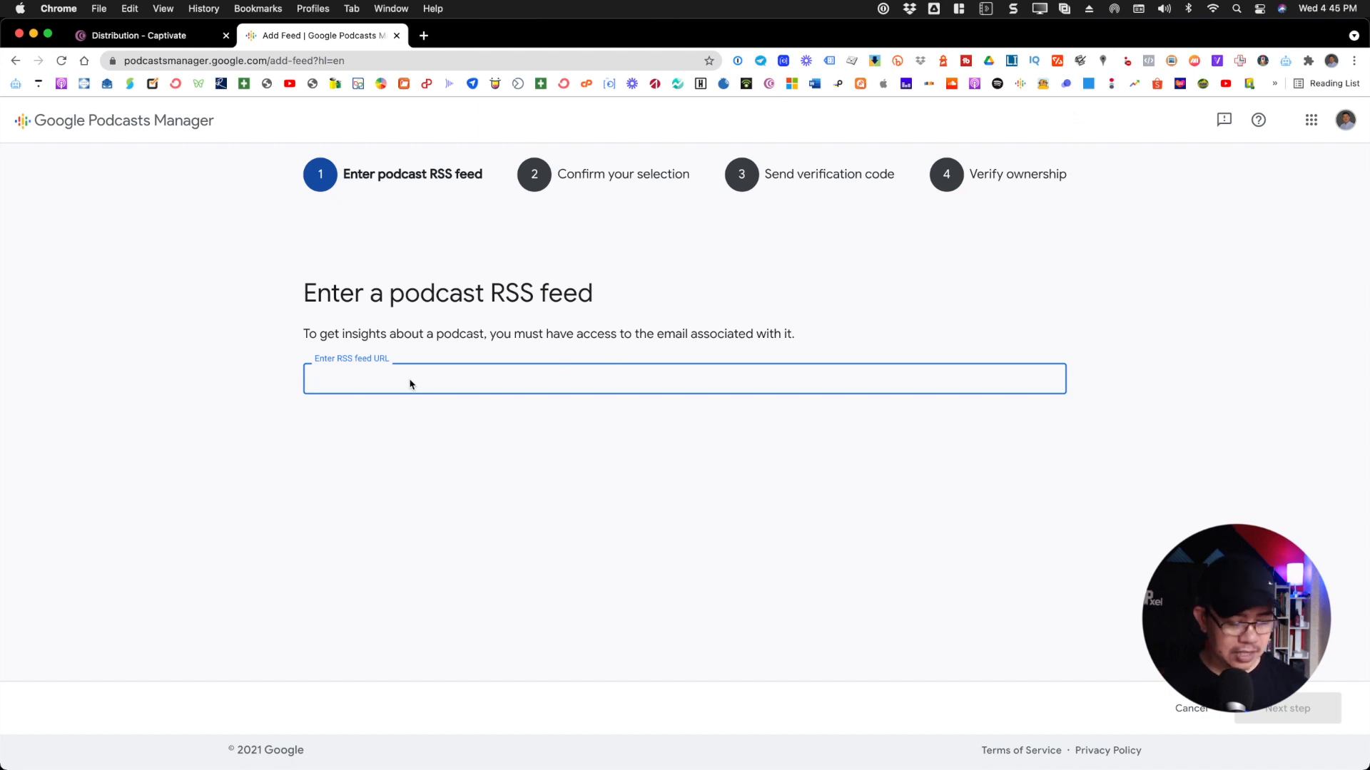
pyautogui.write('https://feeds.captivate.fm/podcast-sidekick/')
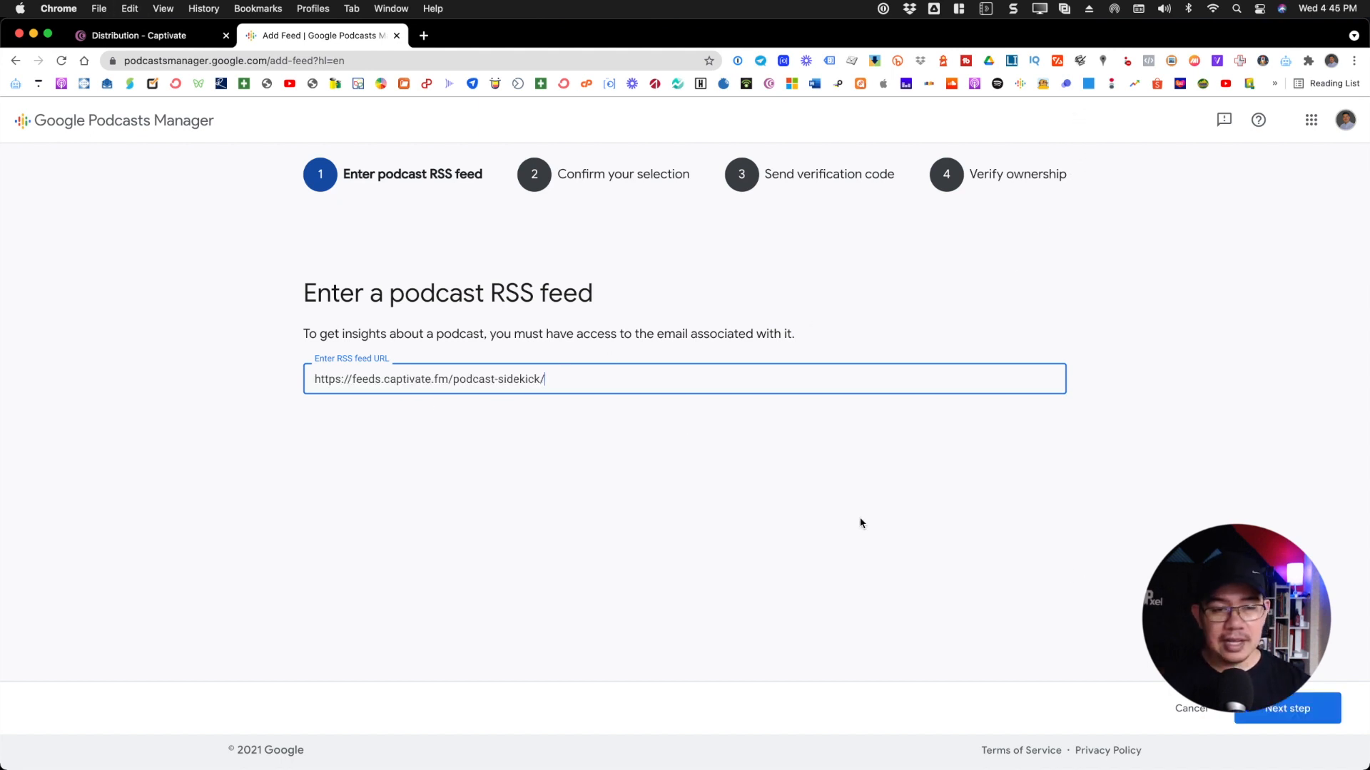
pyautogui.click(1287, 705)
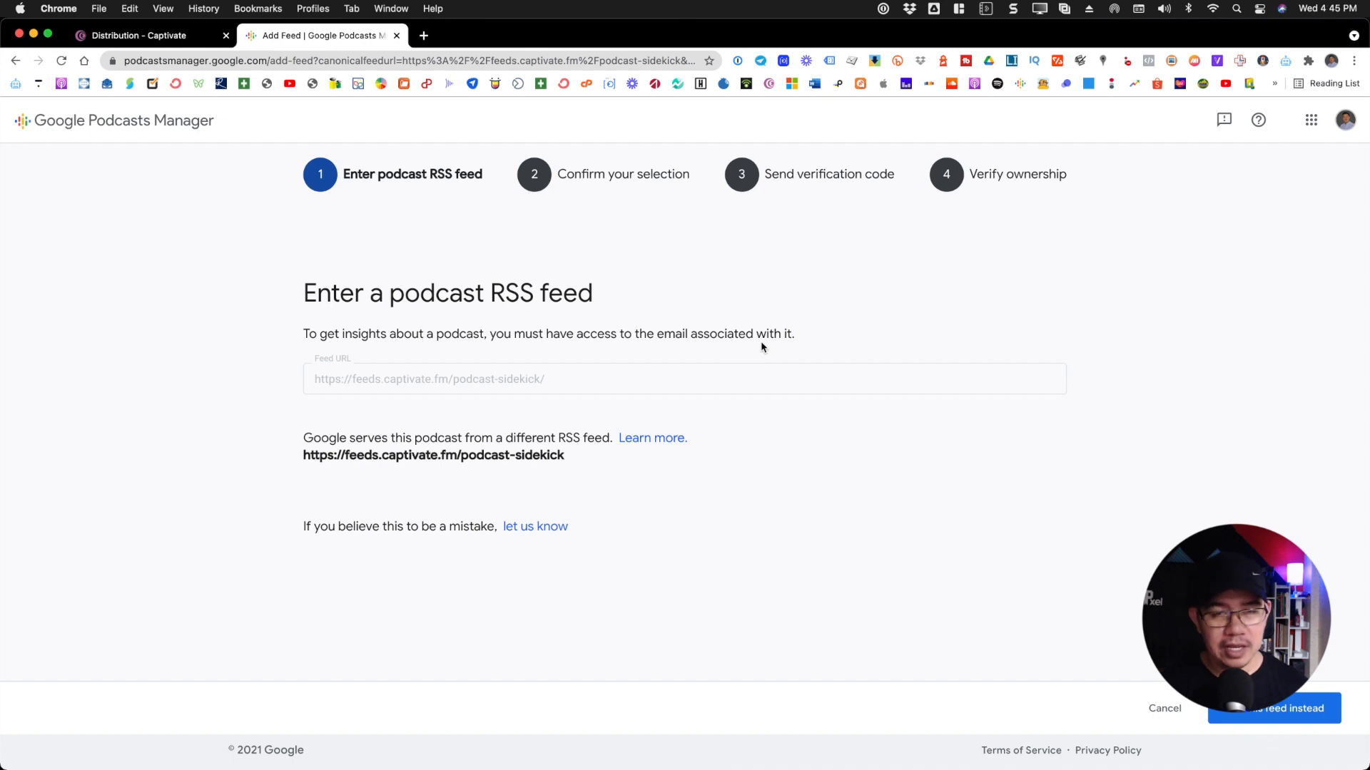
# Switch to Captivate and check the author email in Podcast Sidekick's podcast settings
pyautogui.click(132, 37)
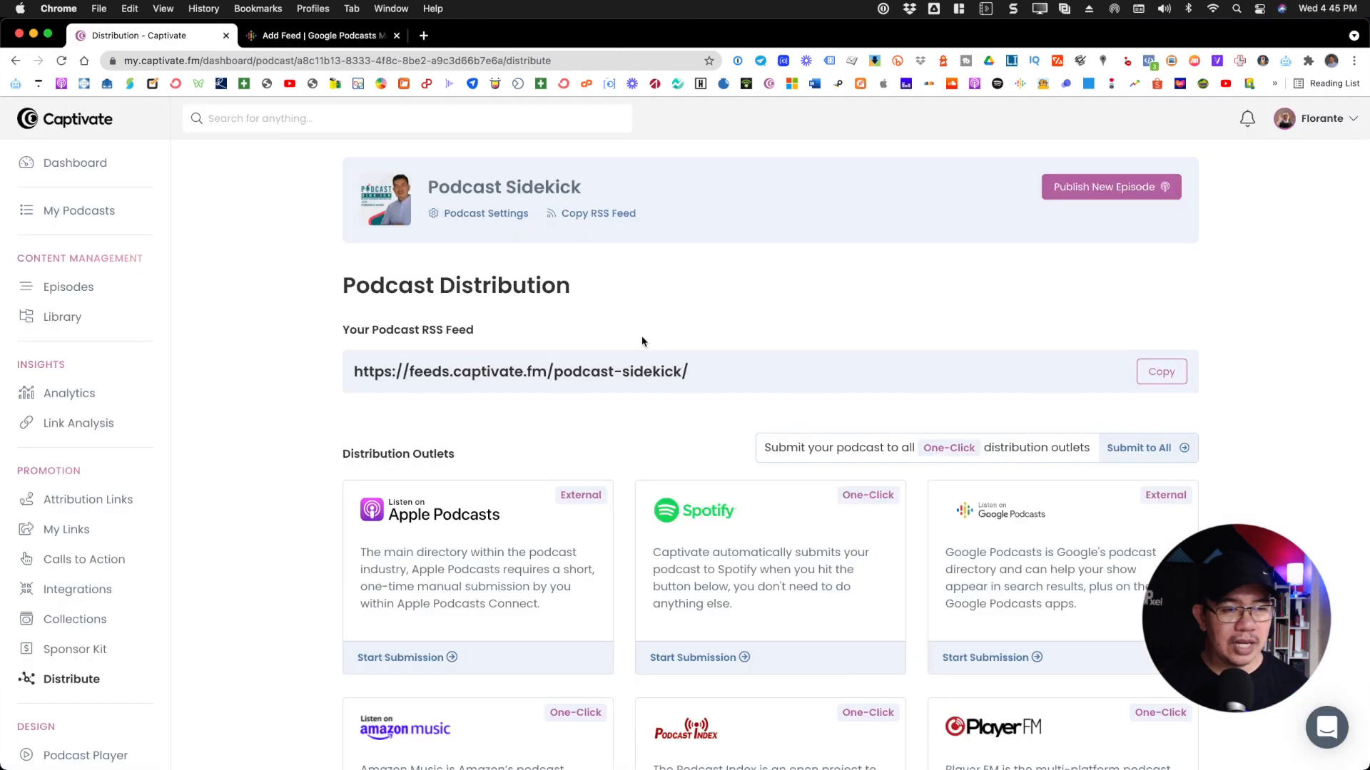
pyautogui.click(498, 214)
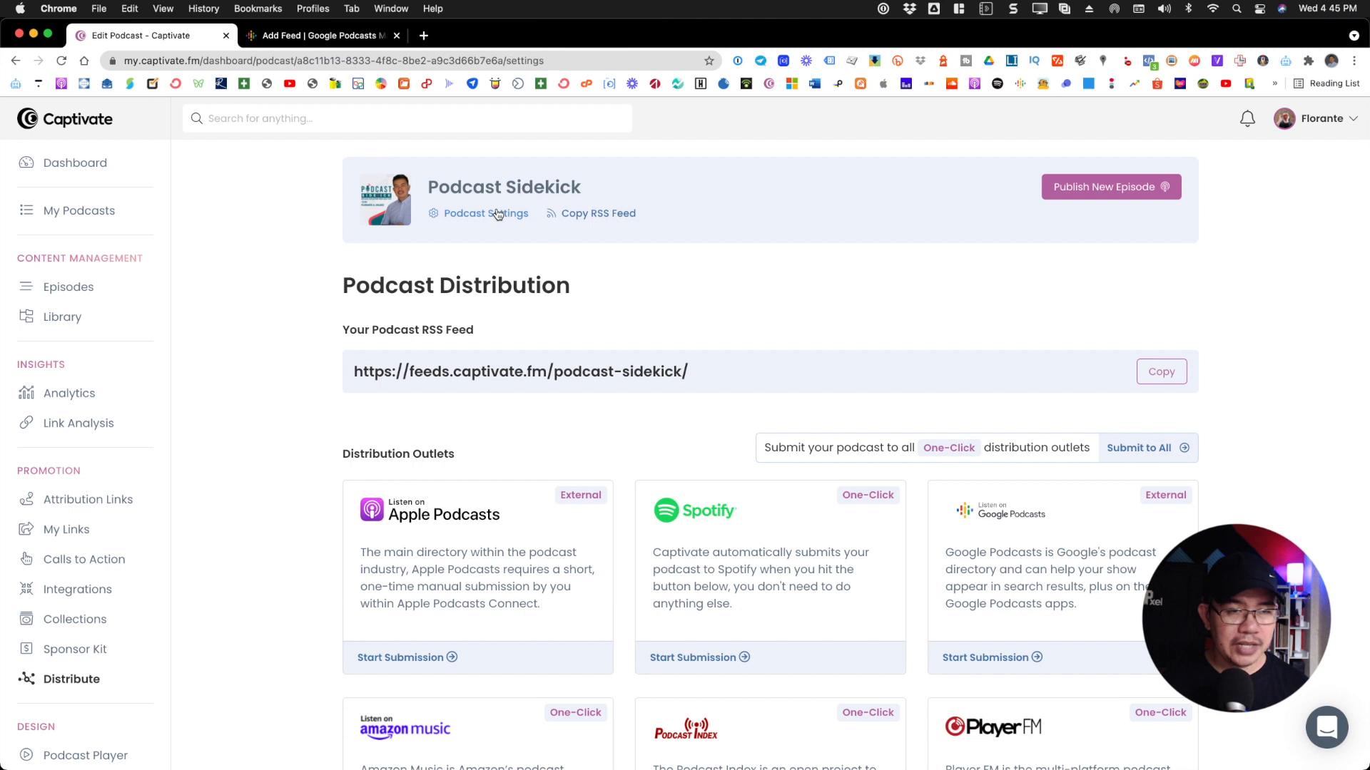
pyautogui.scroll(-10, 721, 310)
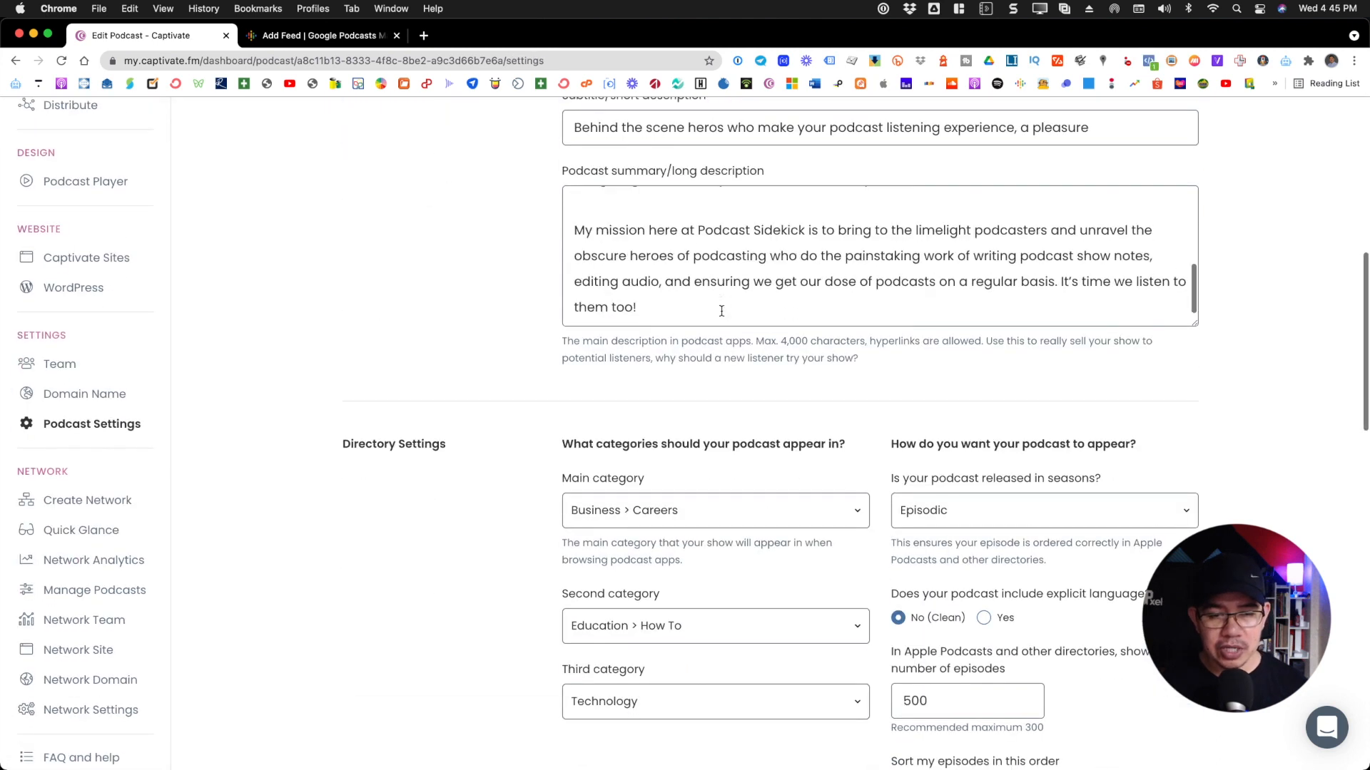
pyautogui.scroll(-8, 749, 375)
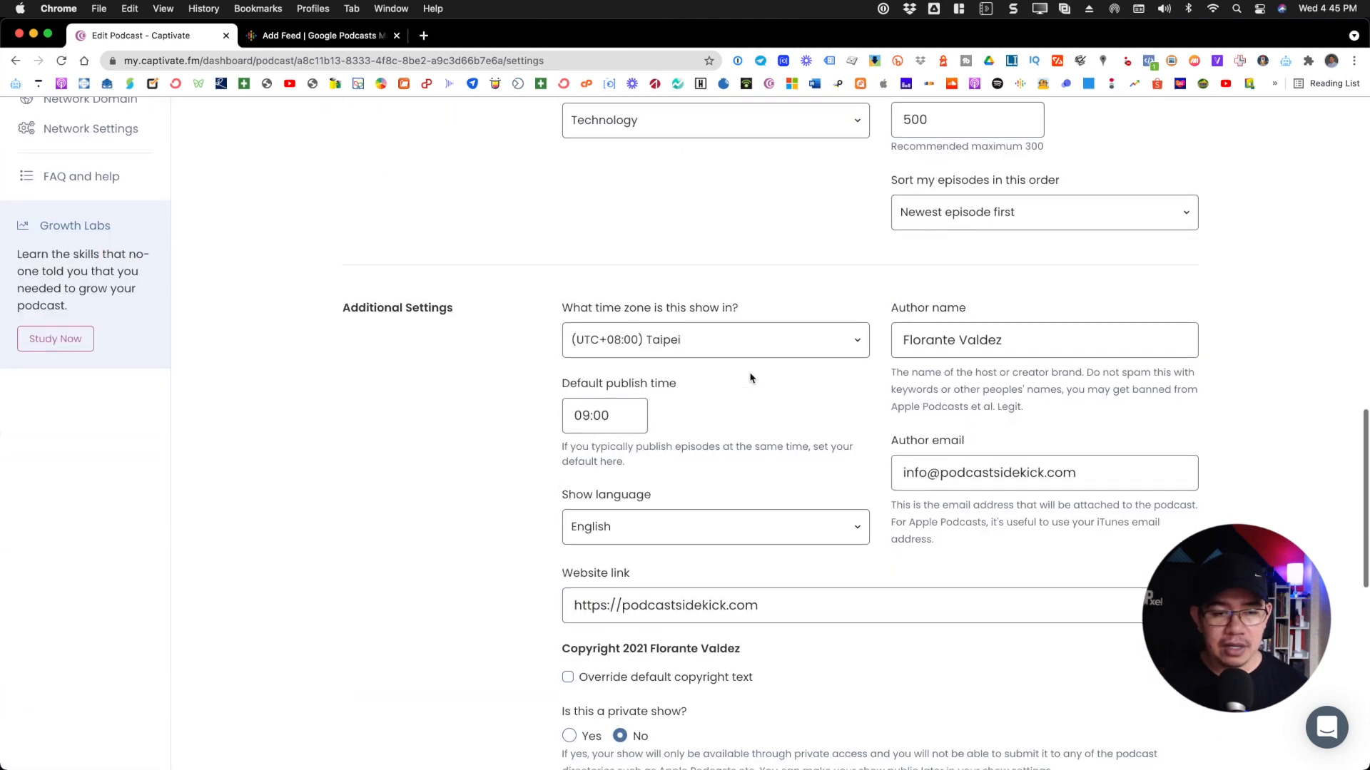
pyautogui.scroll(-5, 750, 378)
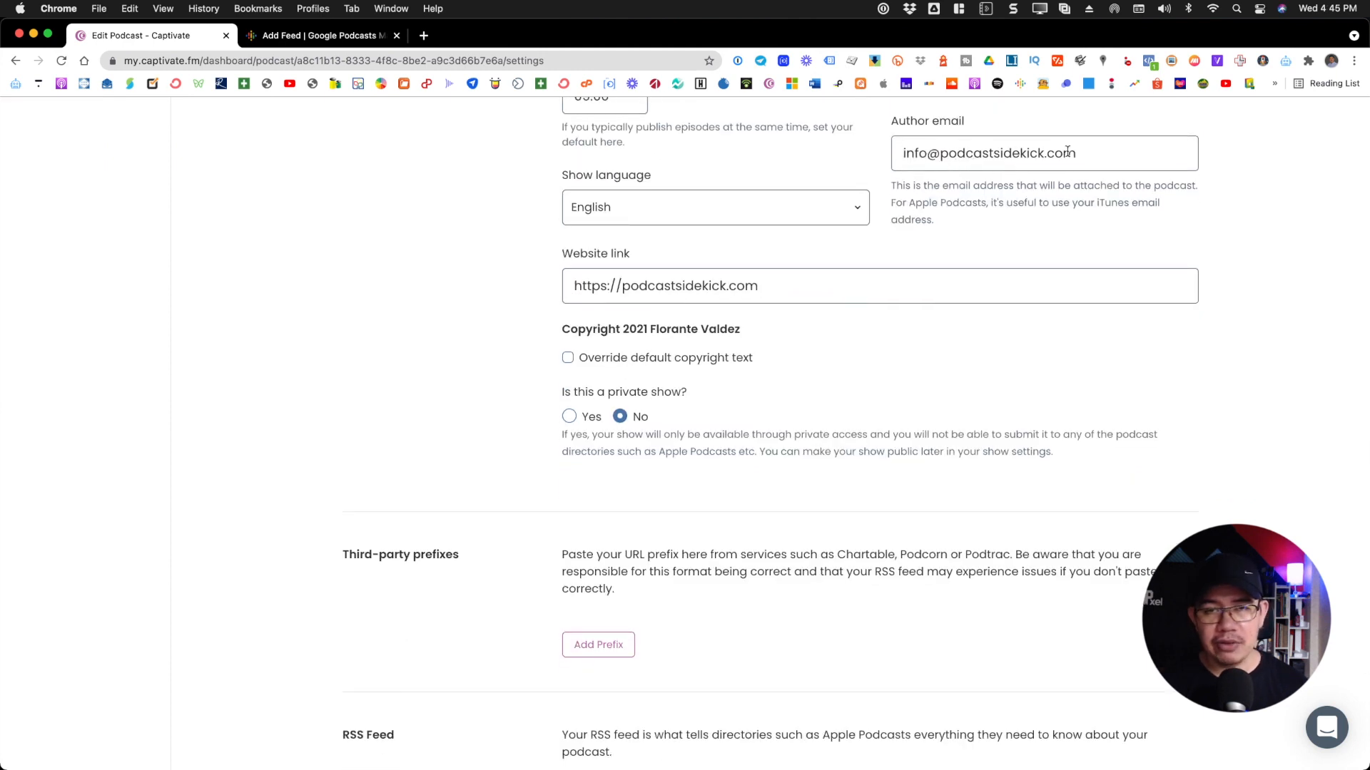
pyautogui.click(312, 35)
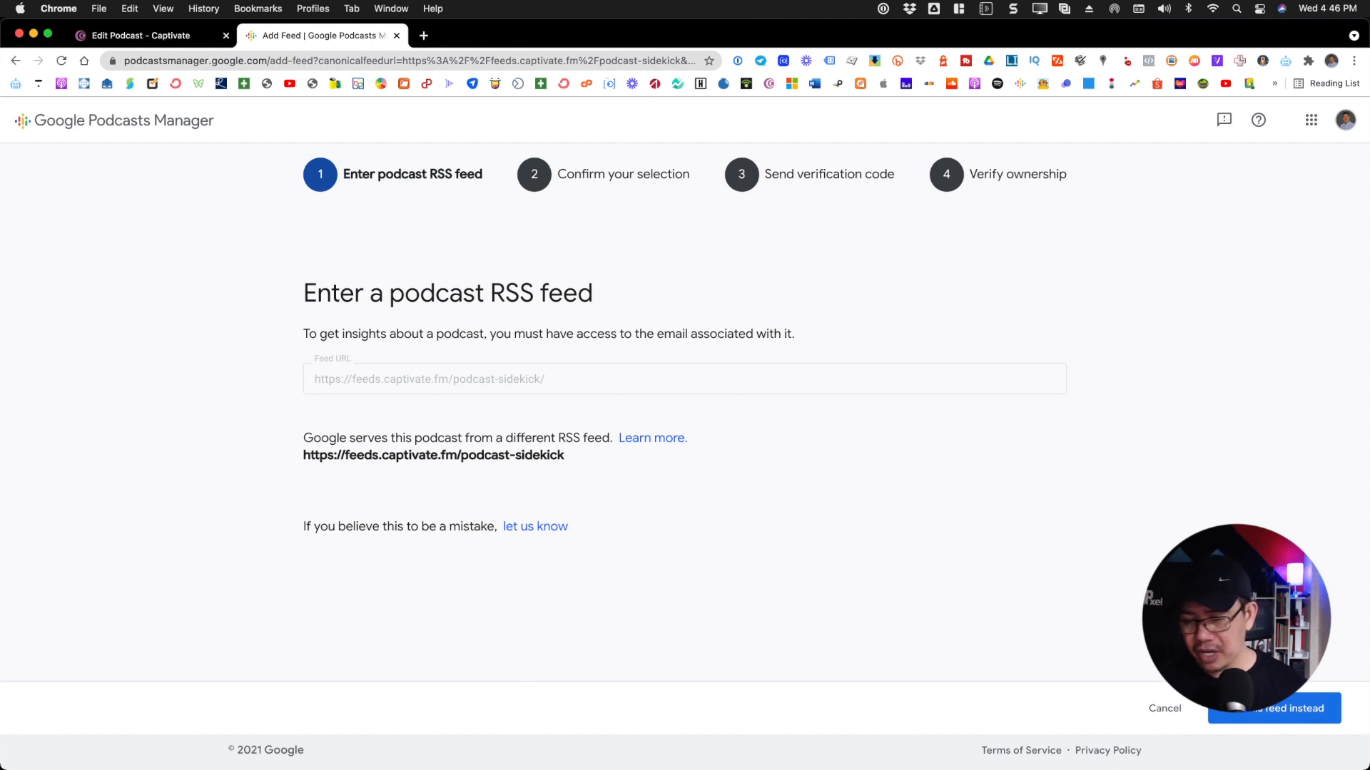
pyautogui.click(1263, 713)
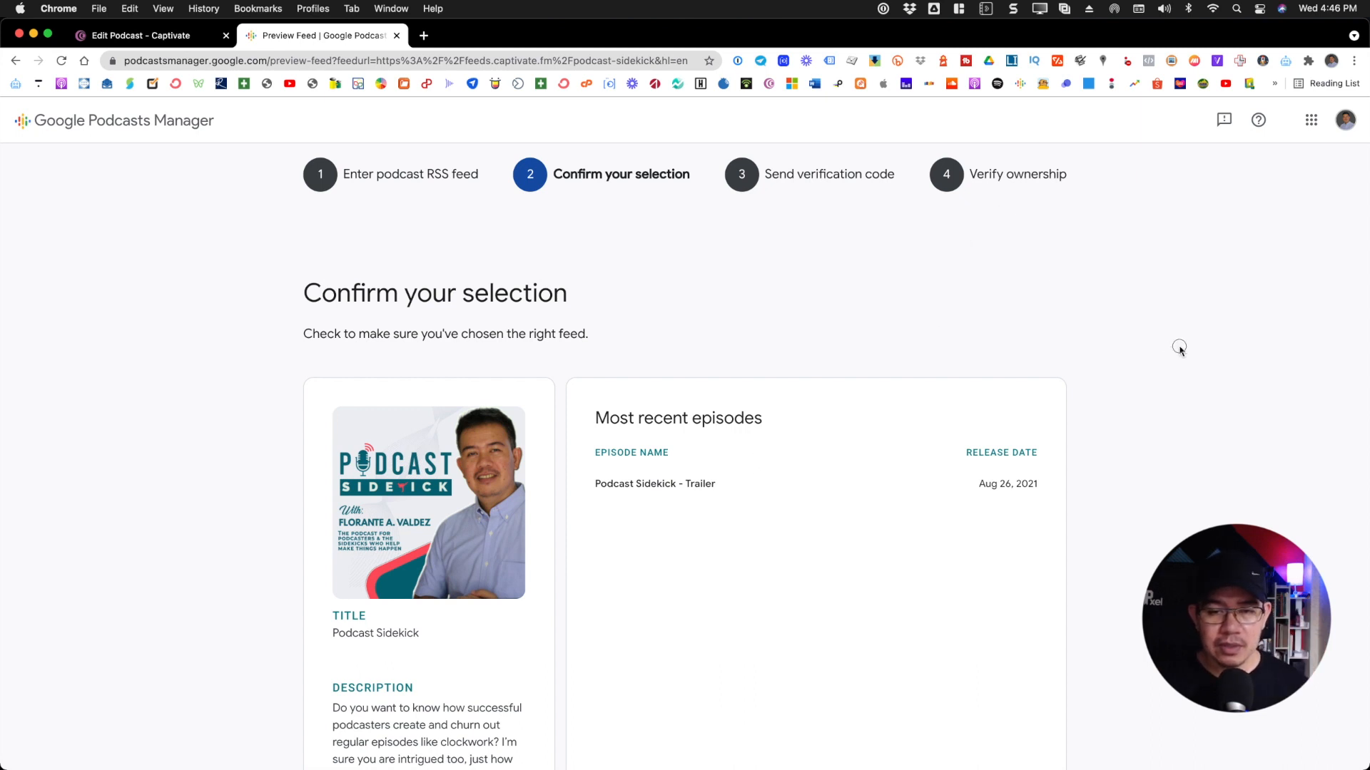
pyautogui.scroll(-3, 743, 355)
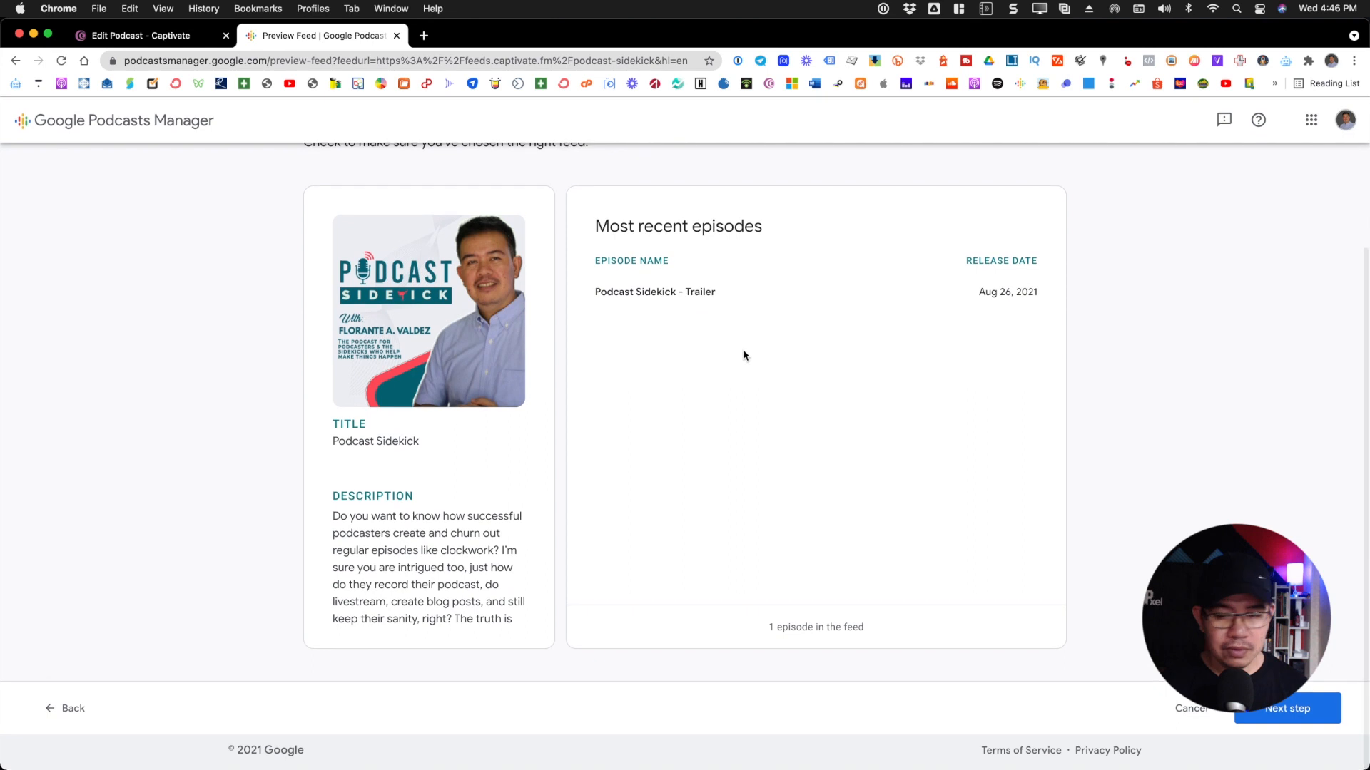
pyautogui.scroll(3, 743, 355)
pyautogui.scroll(-1, 742, 354)
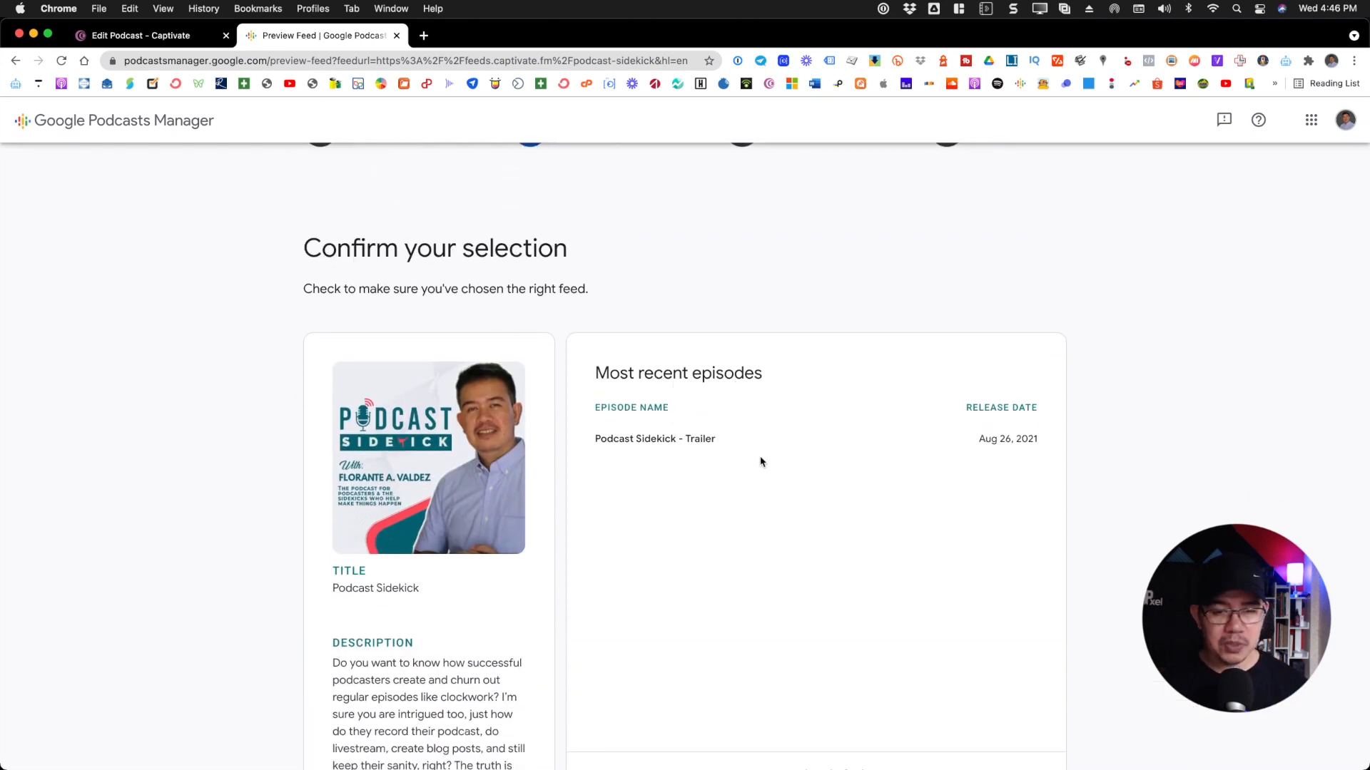
pyautogui.scroll(-3, 643, 483)
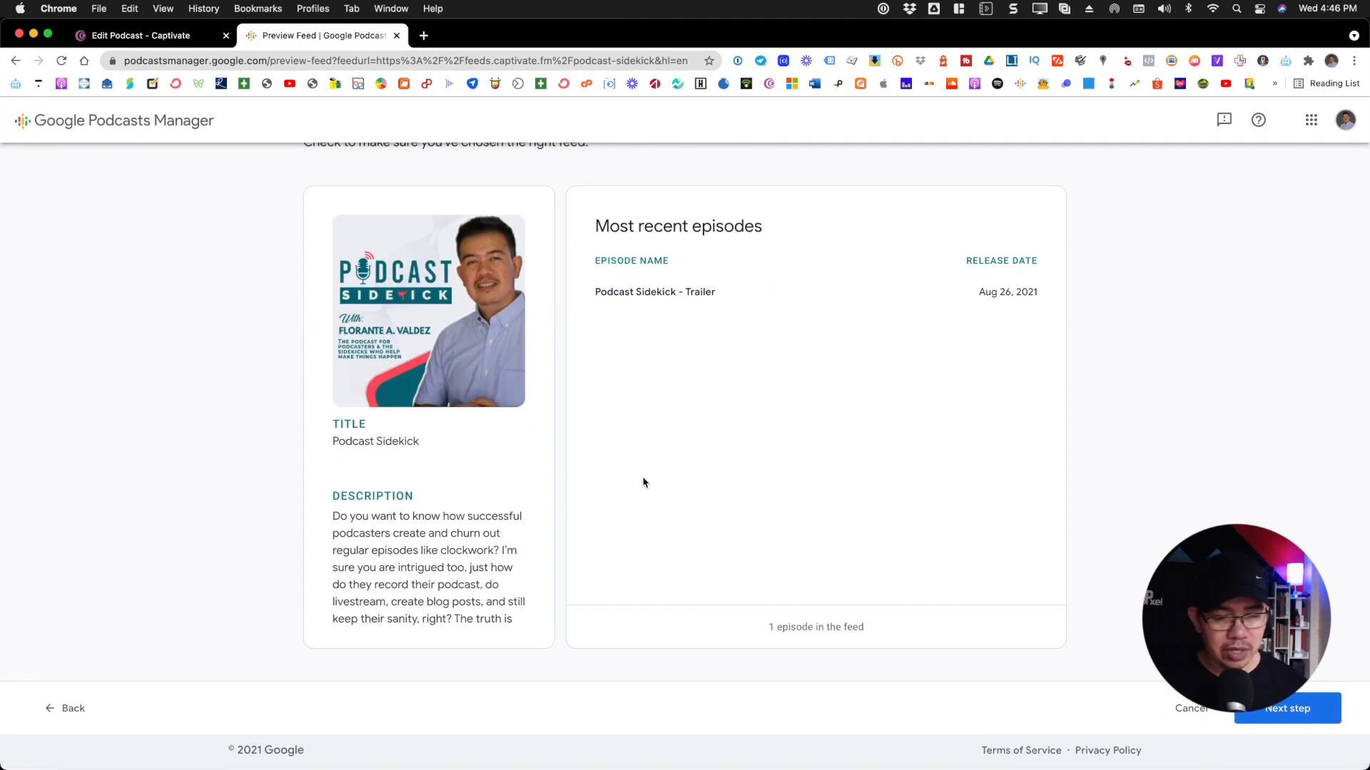
pyautogui.scroll(4, 642, 482)
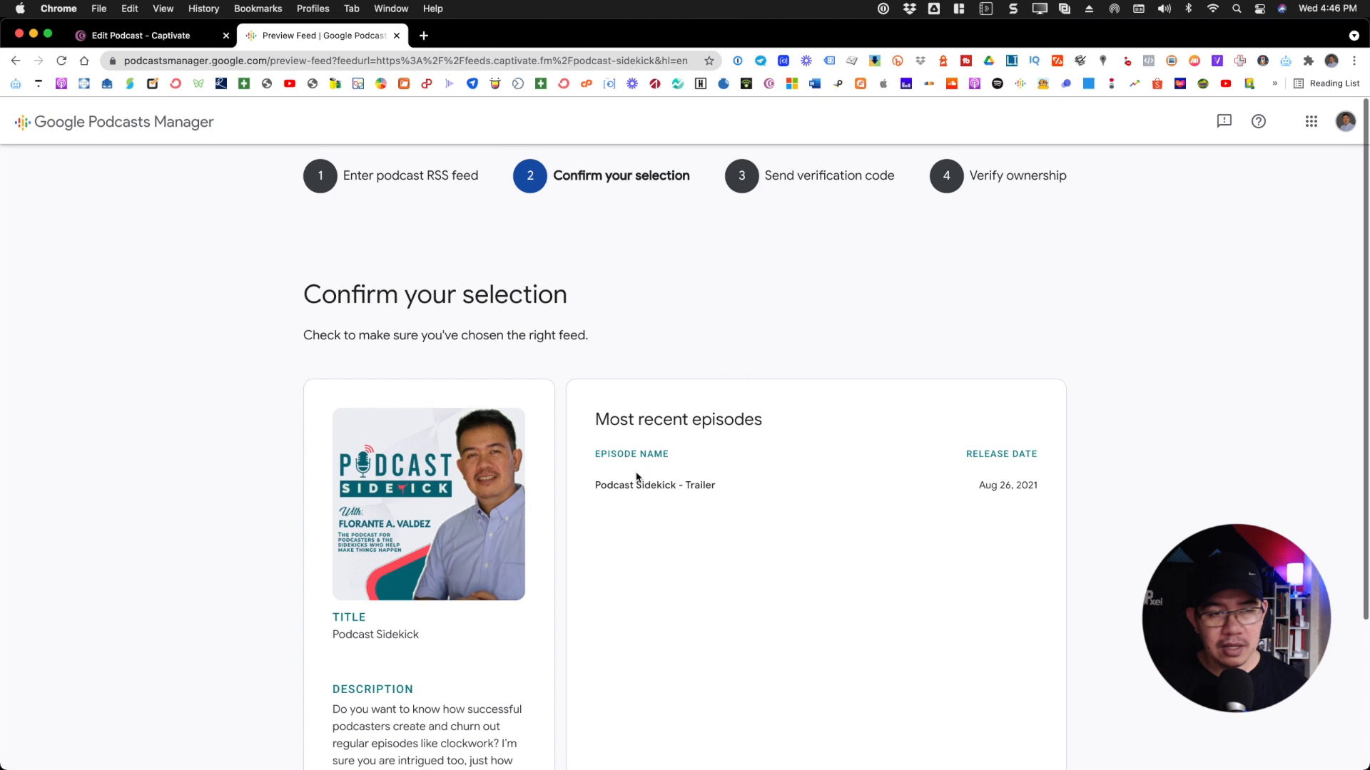
pyautogui.scroll(-4, 642, 481)
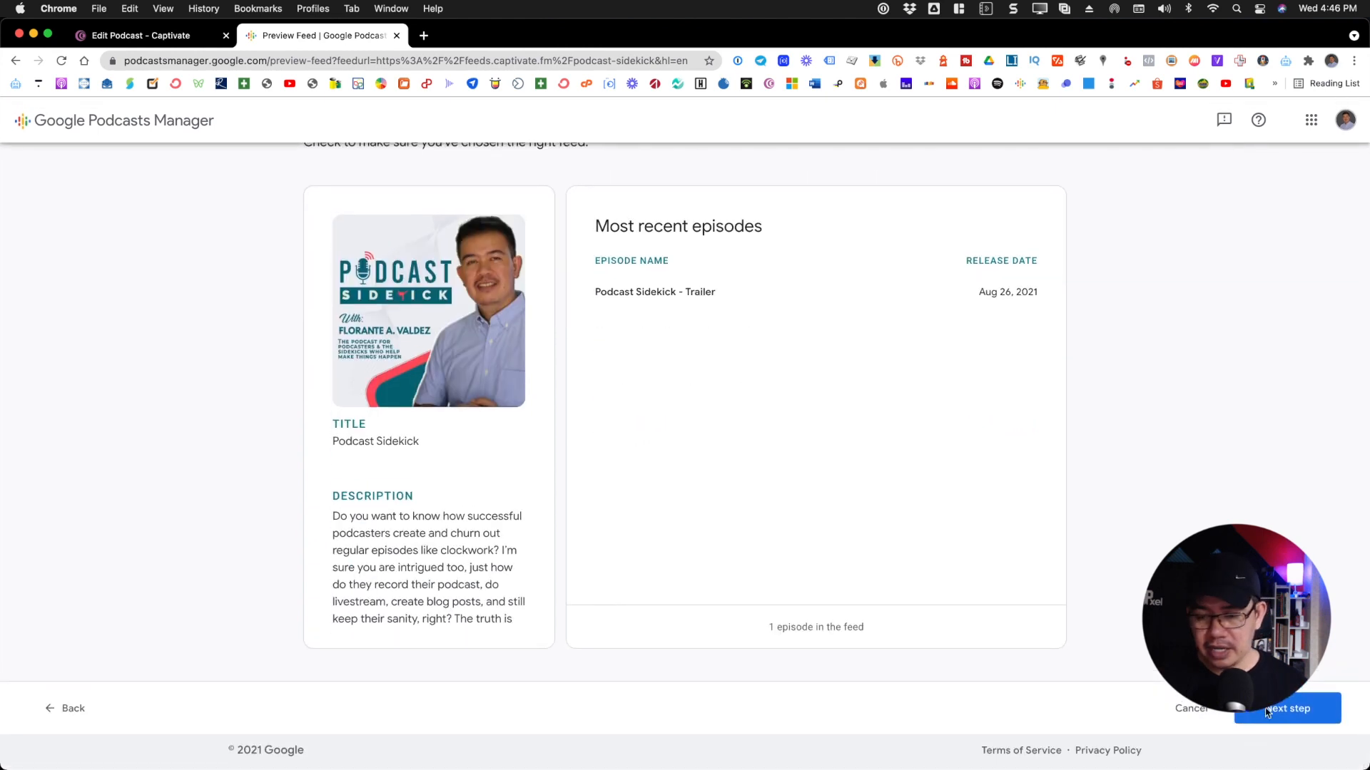
pyautogui.click(1274, 716)
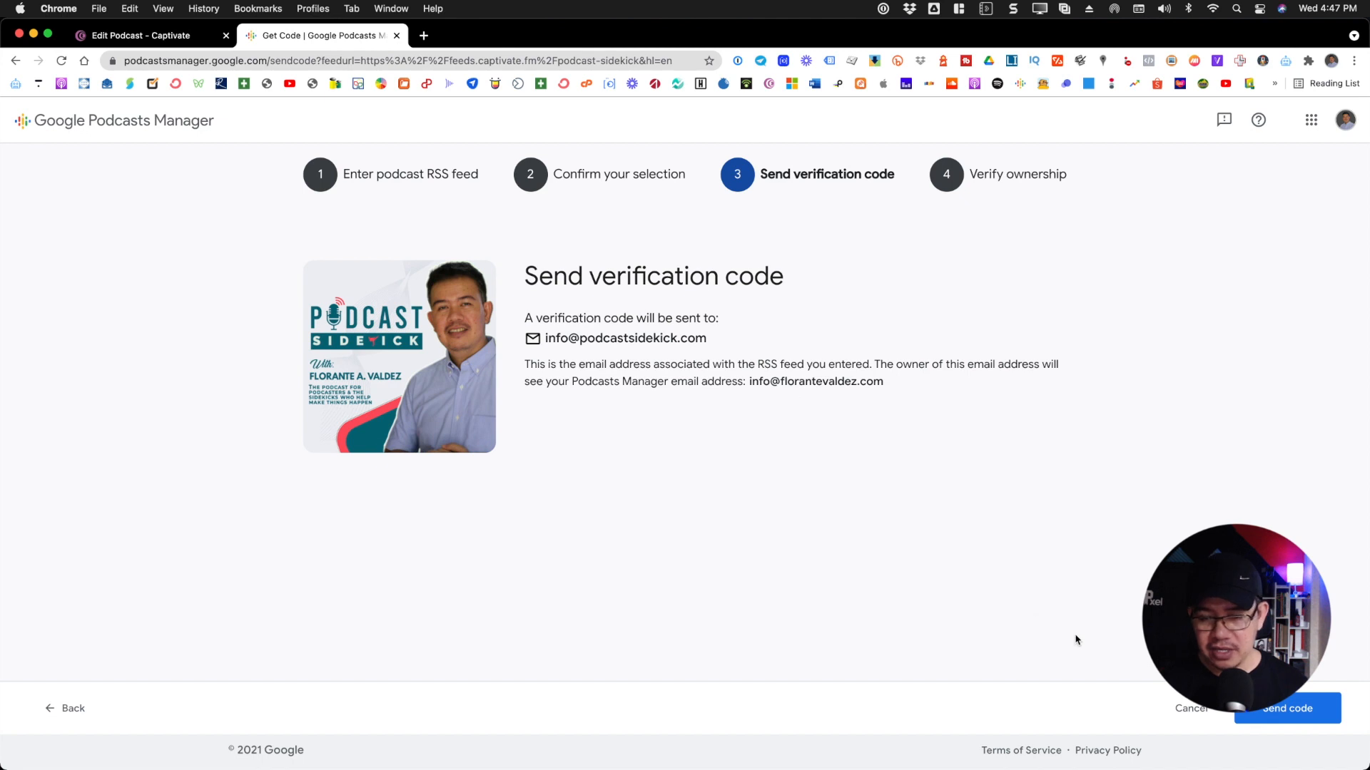
# Send the verification code to the feed owner's email and copy the code from the received message in Gmail
pyautogui.click(1278, 711)
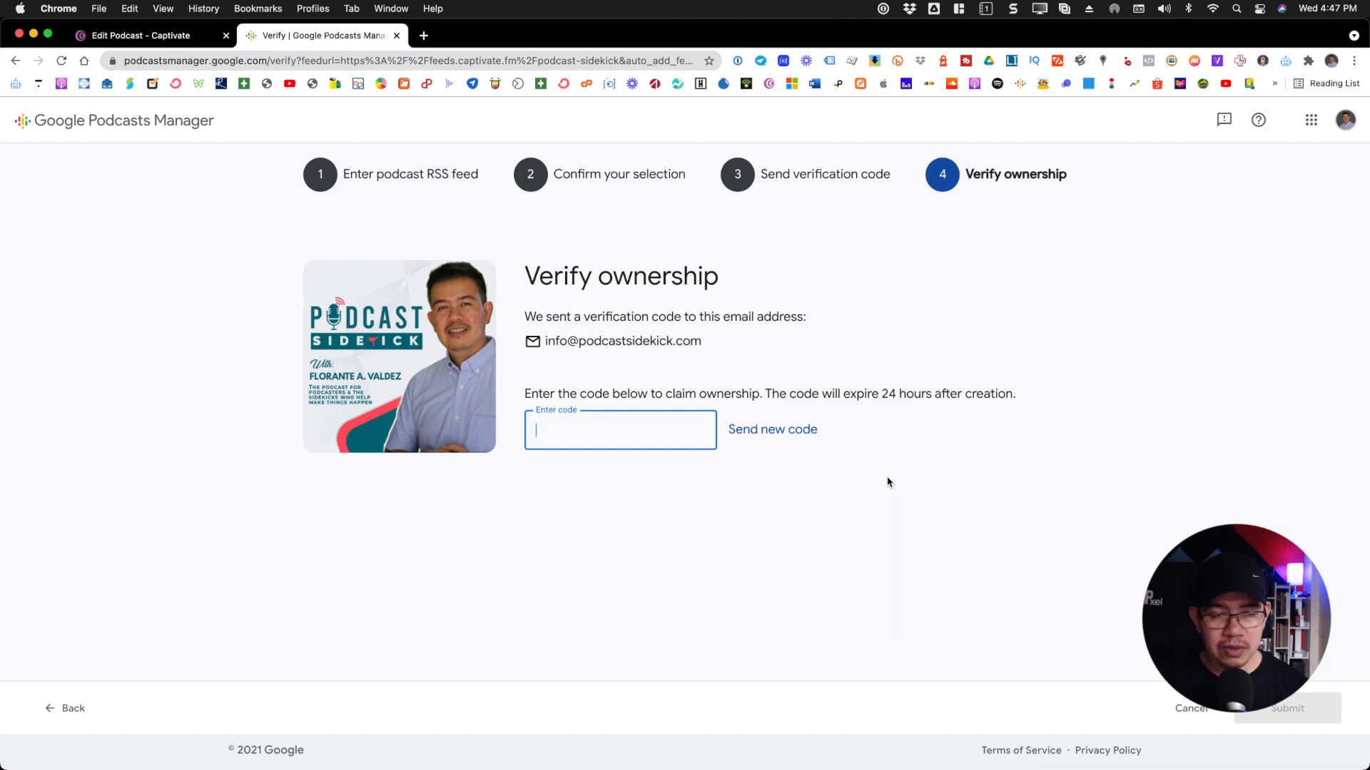
pyautogui.press('super+Tab')
pyautogui.press('super+Tab')
pyautogui.press('super+Tab')
pyautogui.press('super+Tab')
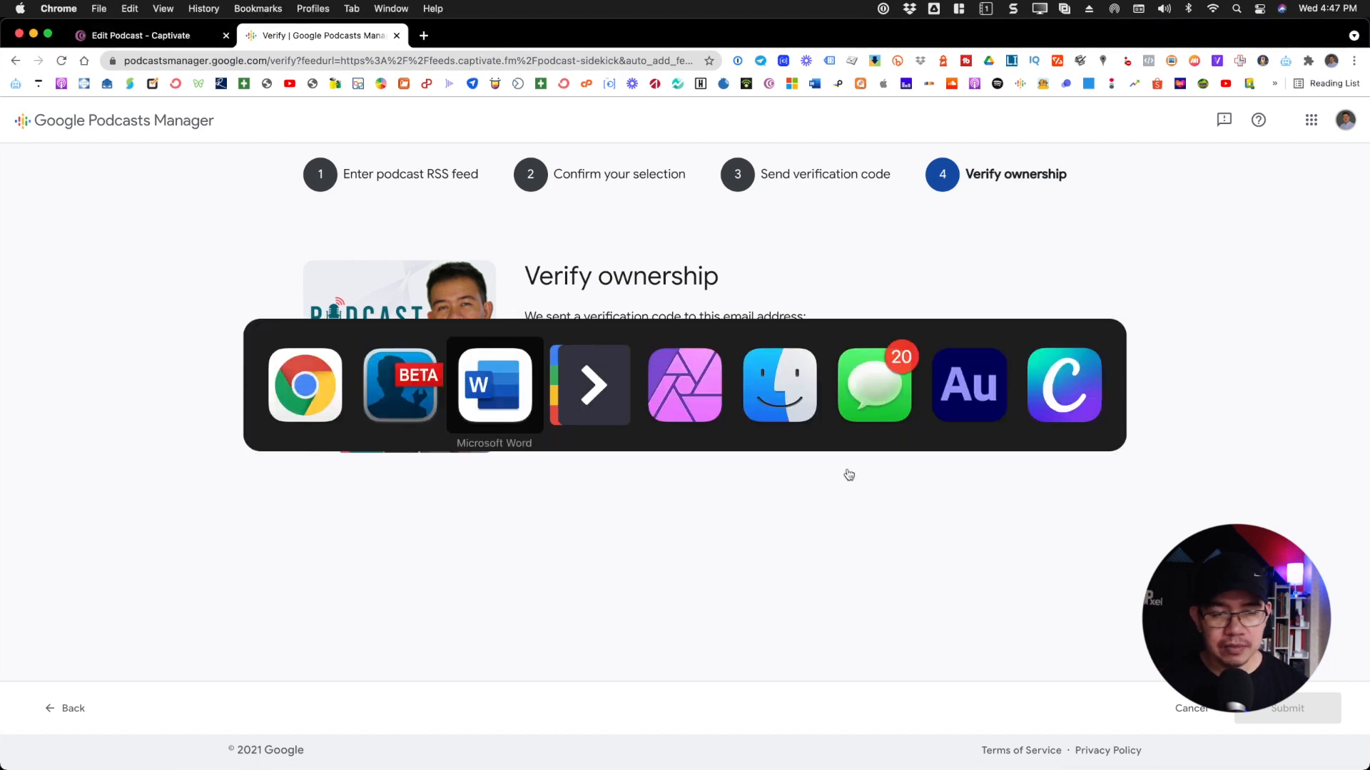
pyautogui.press('super+Tab')
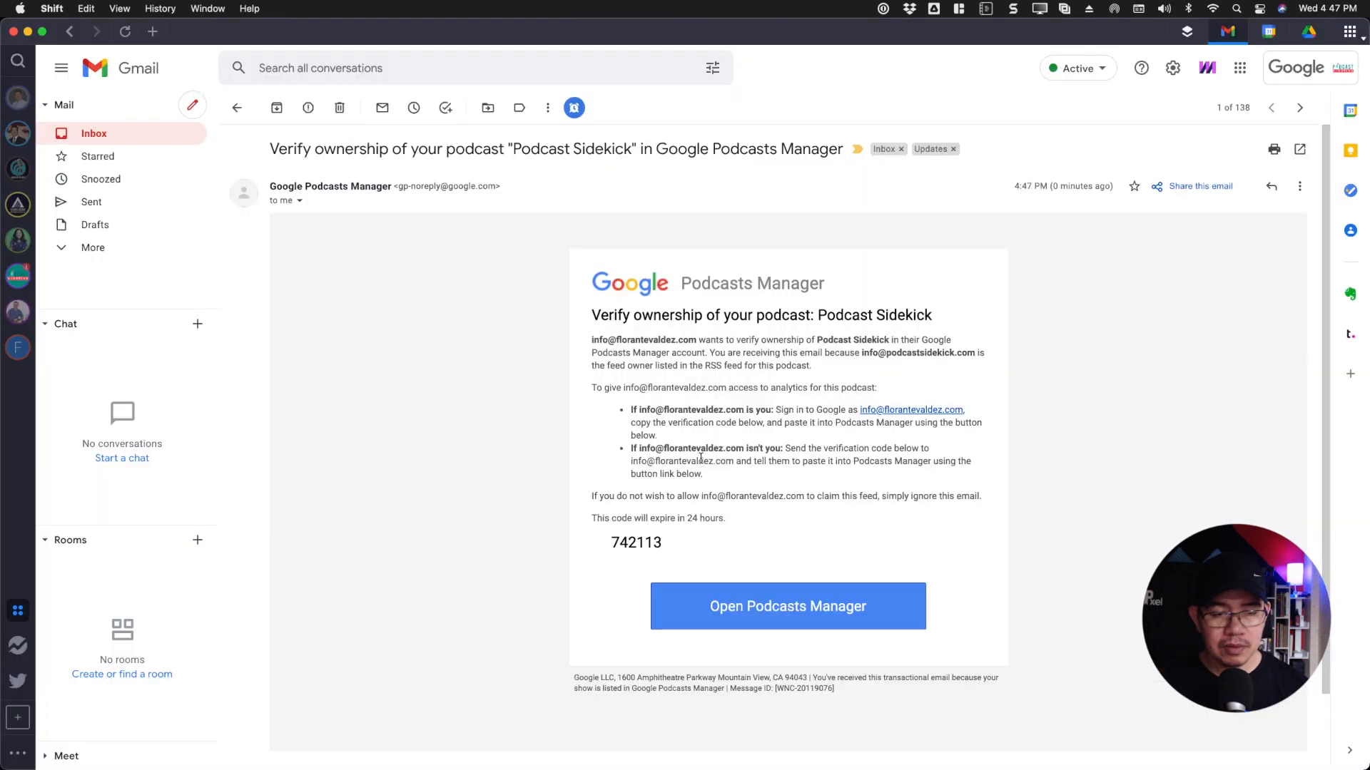
pyautogui.doubleClick(630, 542)
pyautogui.click(728, 479)
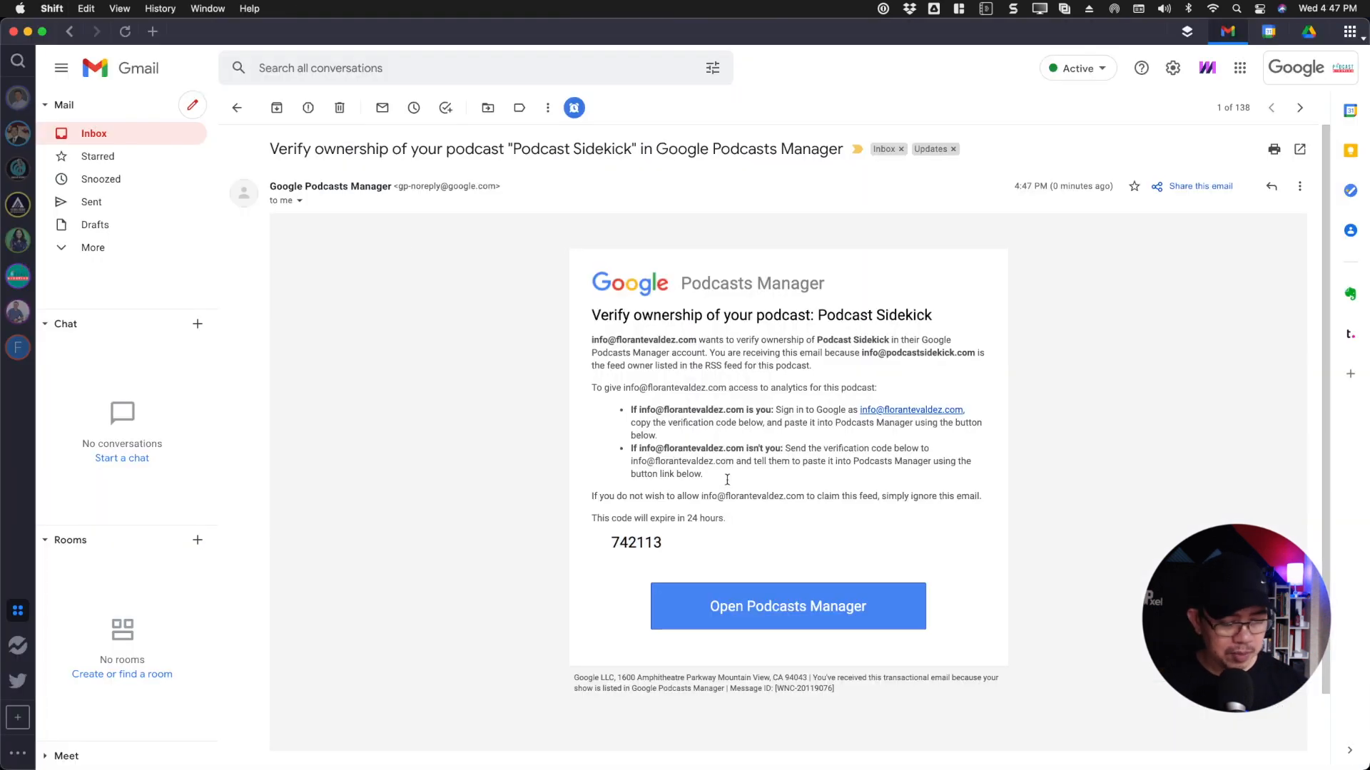
pyautogui.doubleClick(642, 544)
pyautogui.press('super+c')
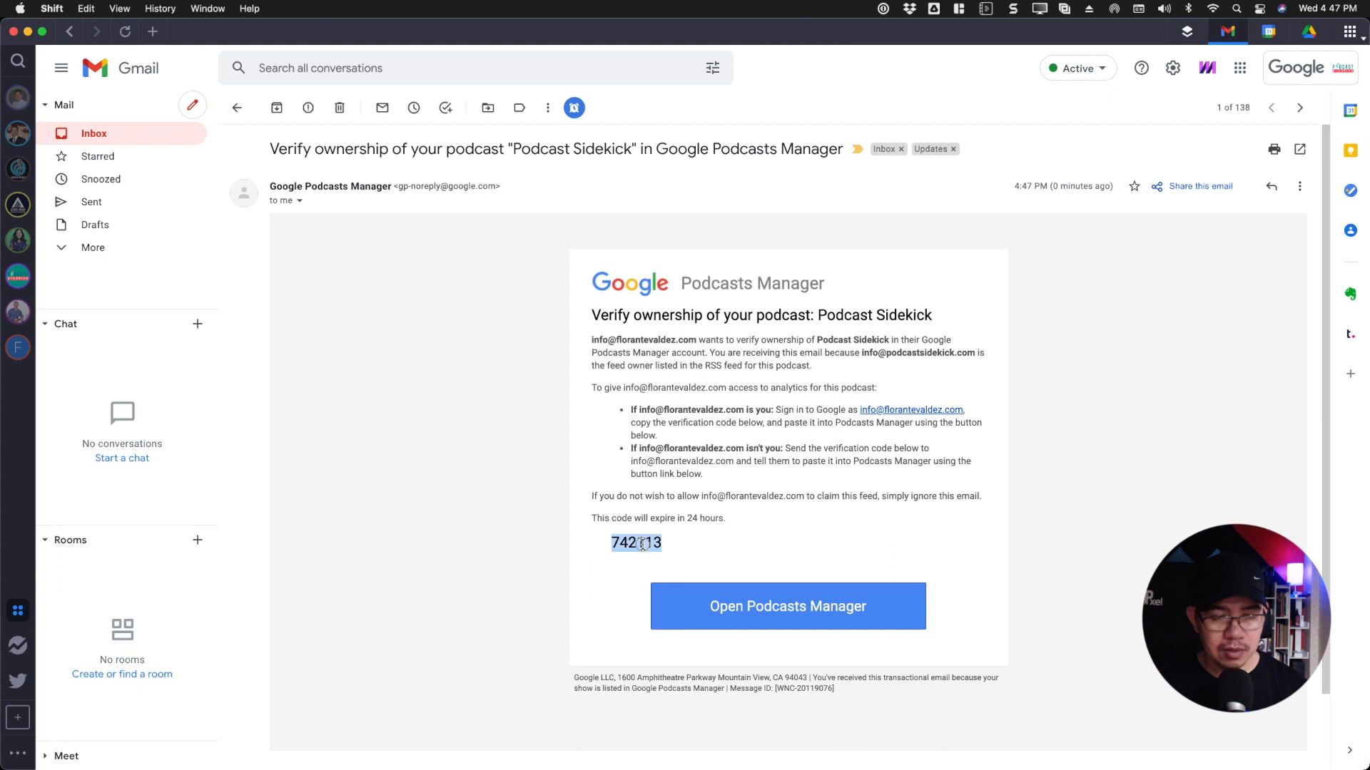
# Switch back to Google Podcasts Manager, enter the verification code, and submit it to claim ownership of the podcast
pyautogui.press('super+Tab')
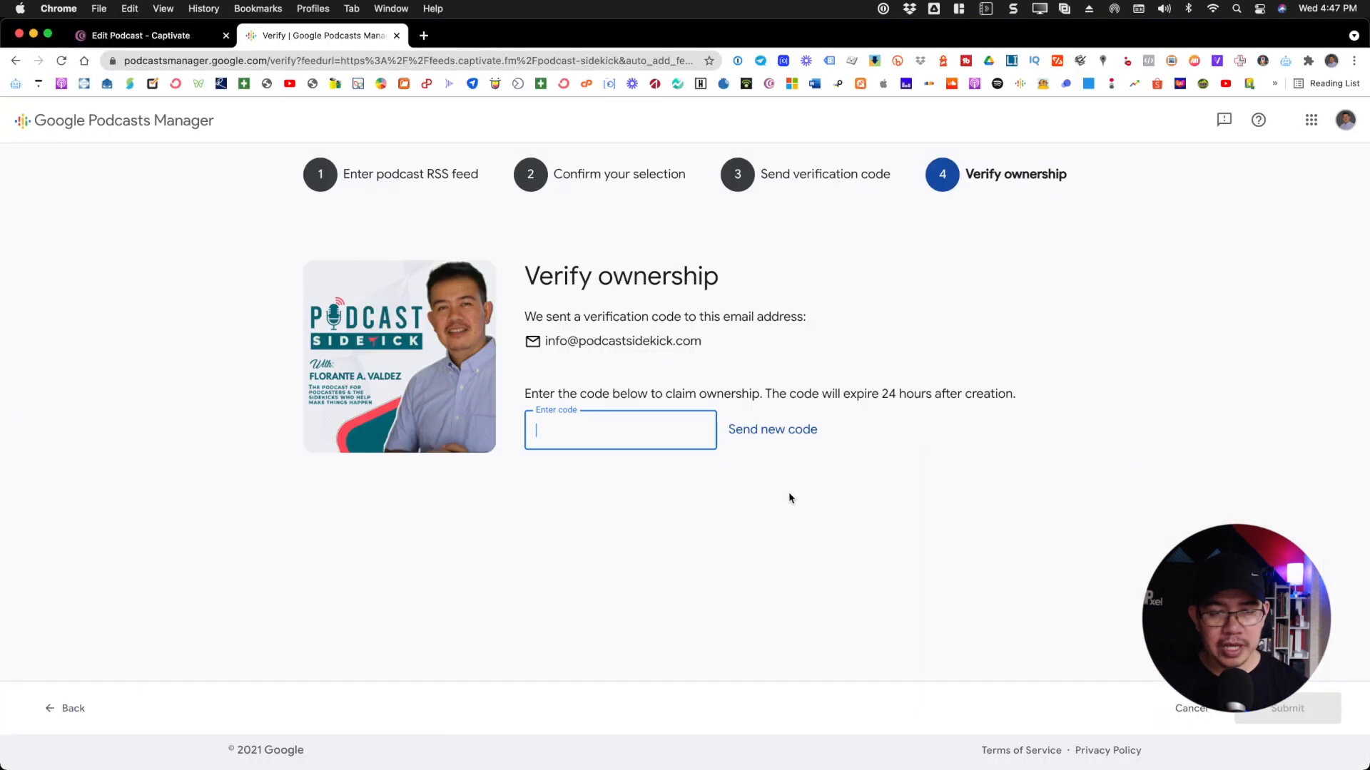
pyautogui.click(620, 434)
pyautogui.press('super+v')
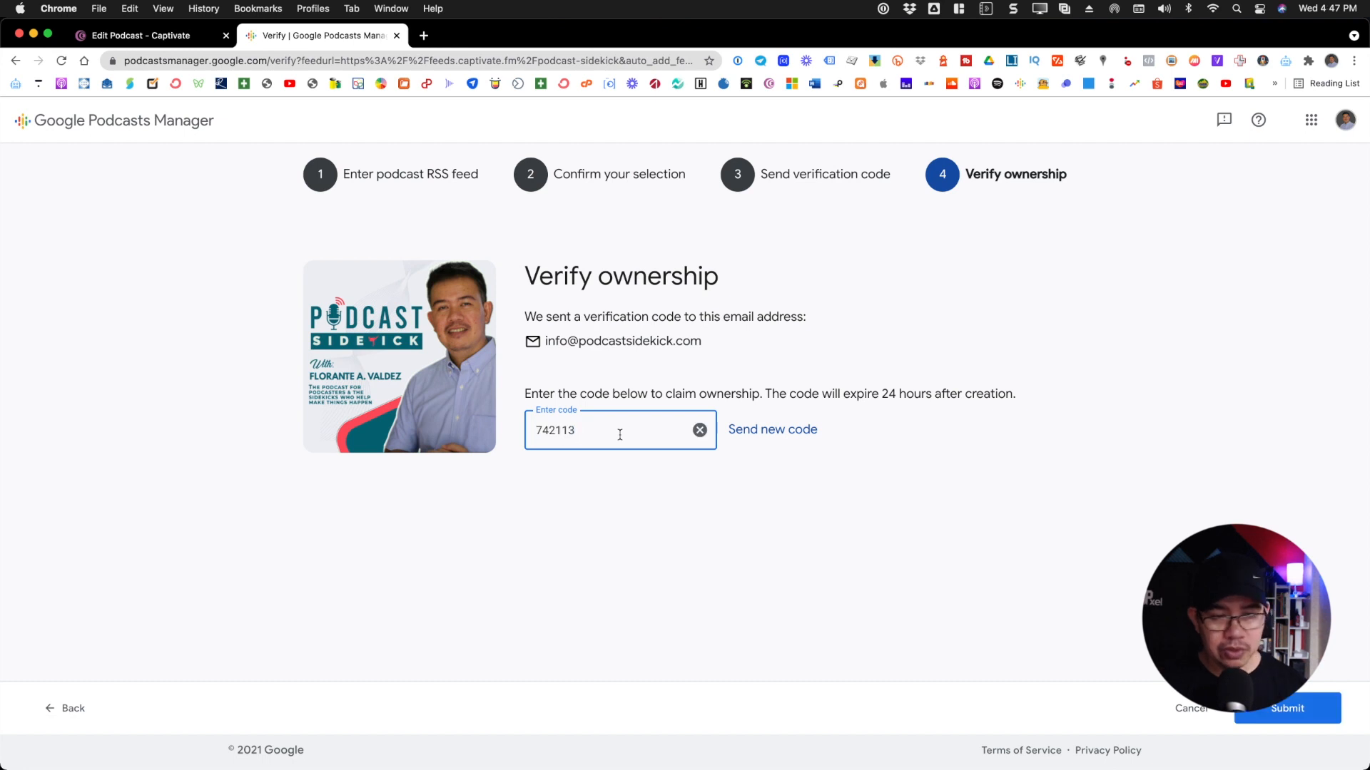
pyautogui.click(1294, 715)
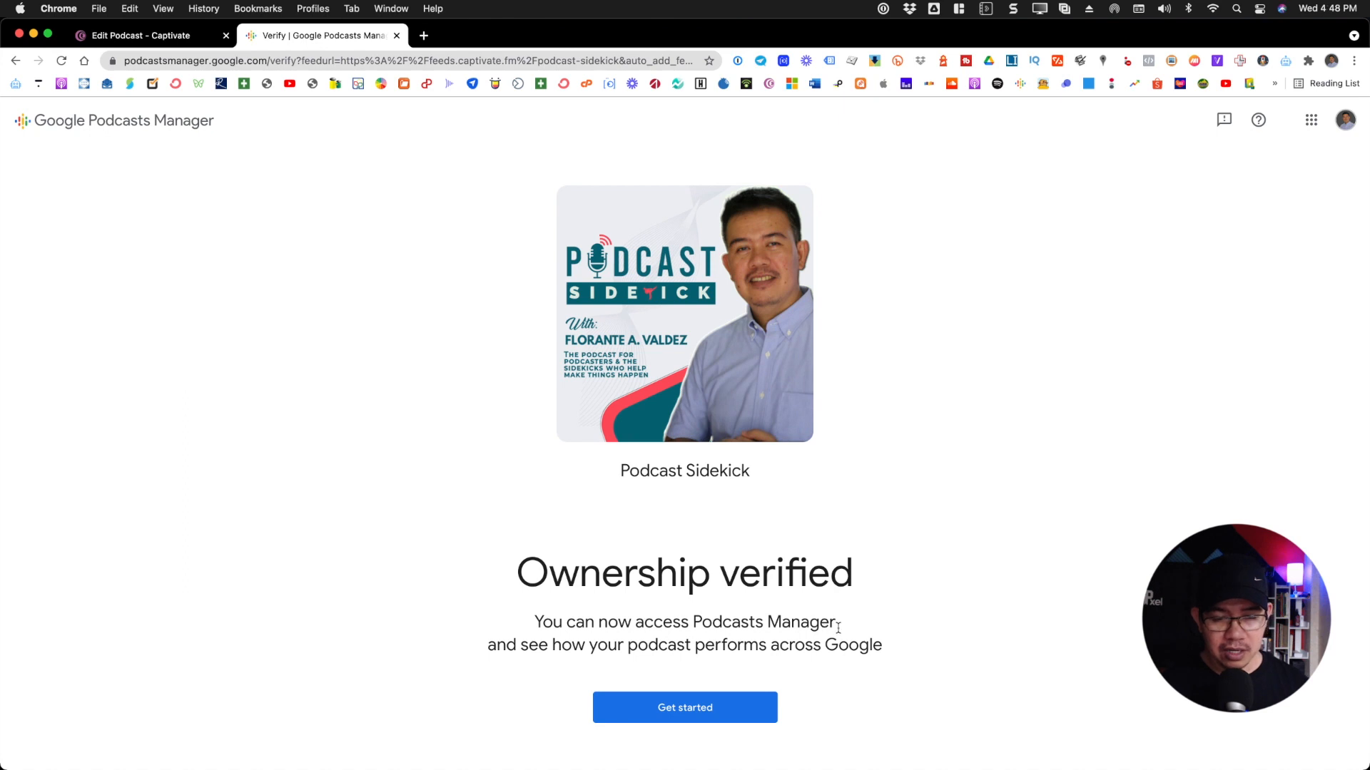
# Open the Podcast Sidekick show dashboard and look through its plays, episodes and device breakdown
pyautogui.click(695, 720)
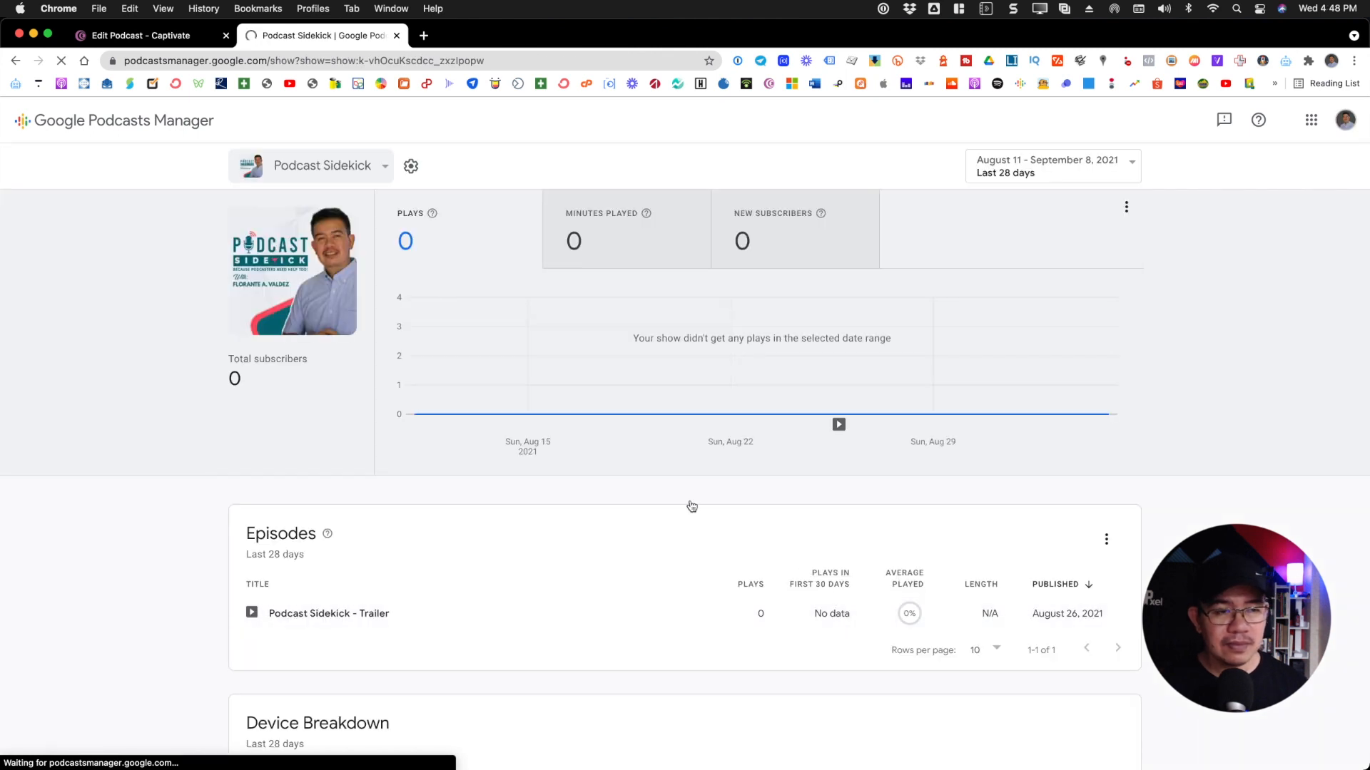
pyautogui.moveTo(630, 418)
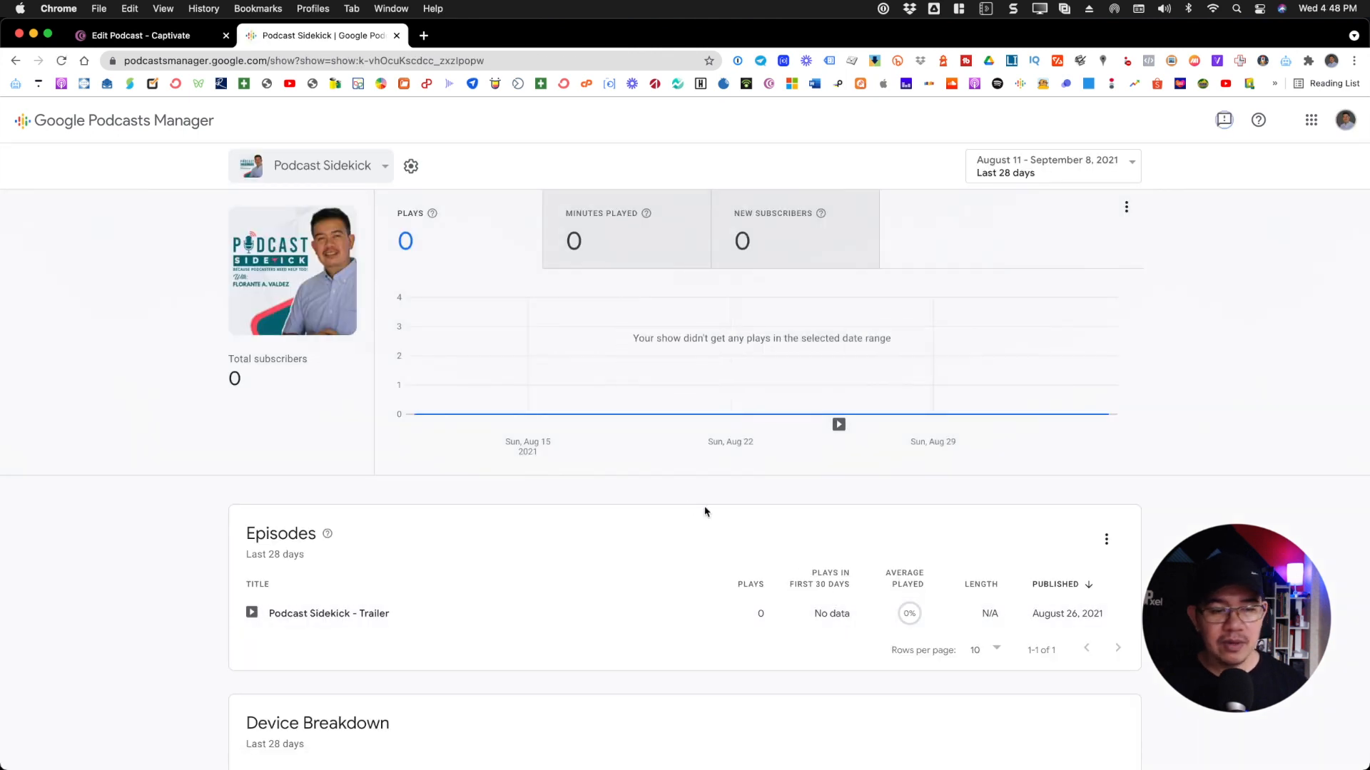
pyautogui.scroll(-5, 705, 511)
pyautogui.scroll(5, 705, 511)
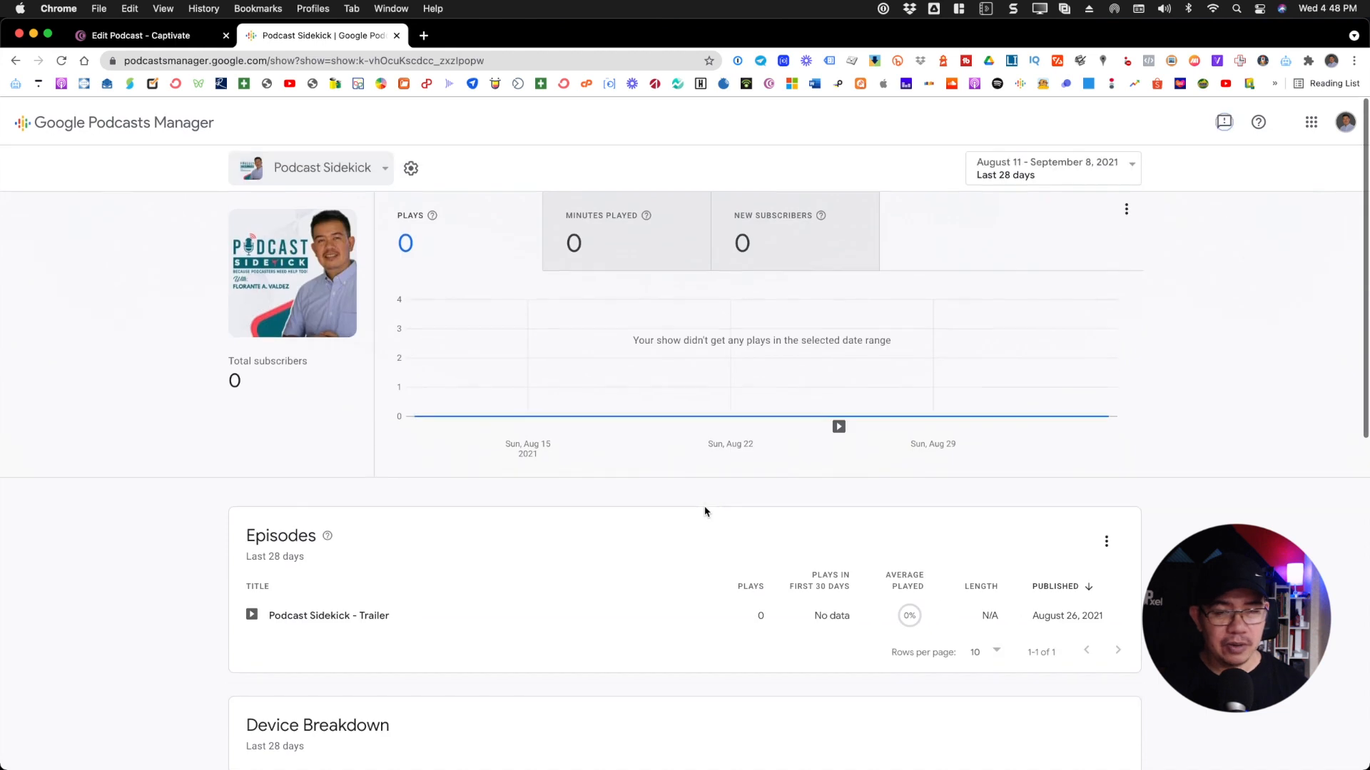